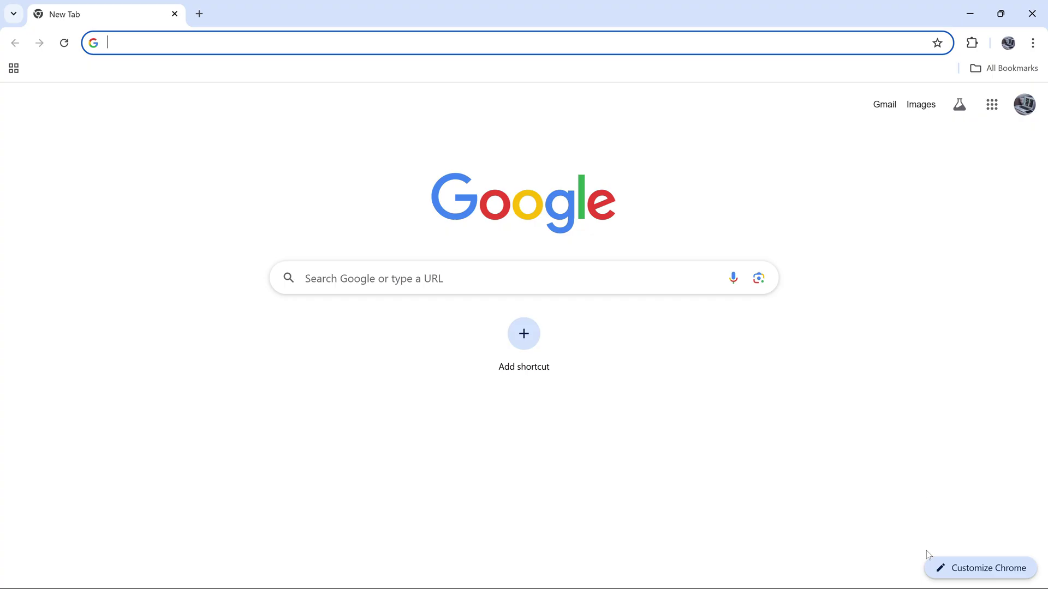
Bring up the Customize Chrome side panel beside the new tab page
click(941, 573)
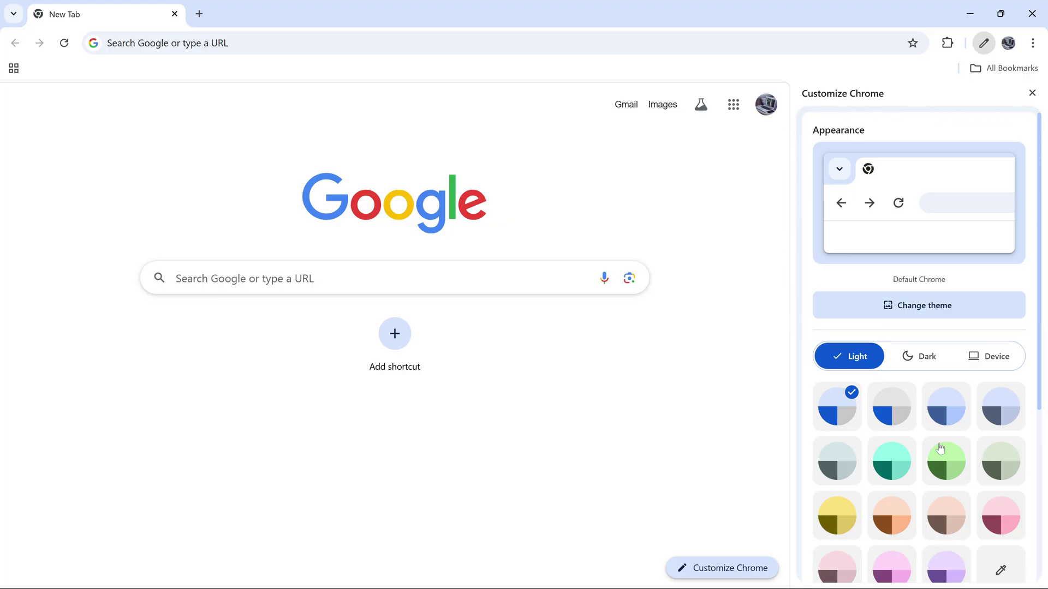
Switch to the Change theme gallery of background collections
click(934, 315)
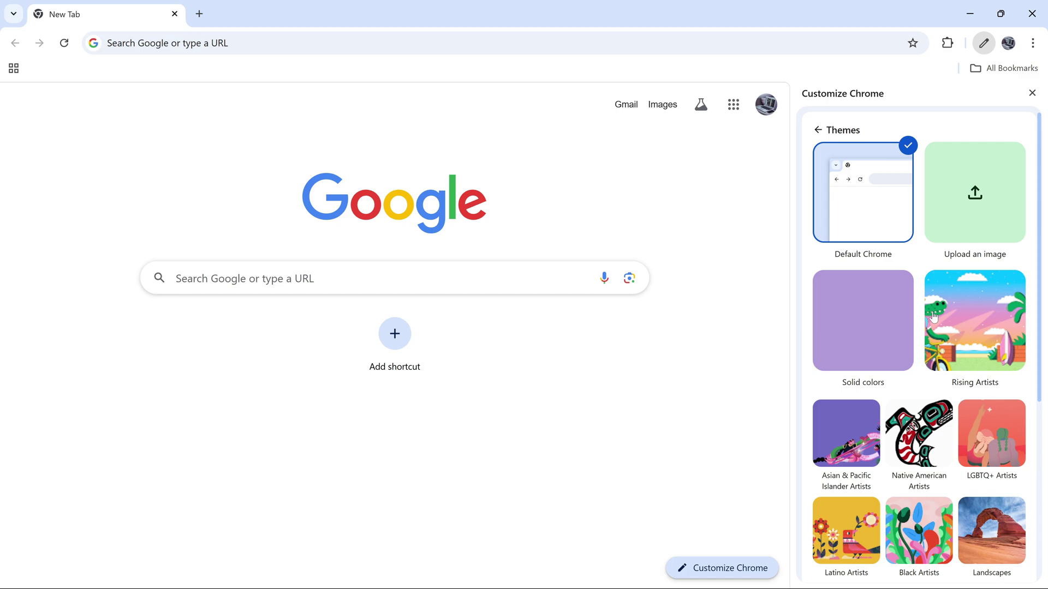
scroll(920, 310, down, 1)
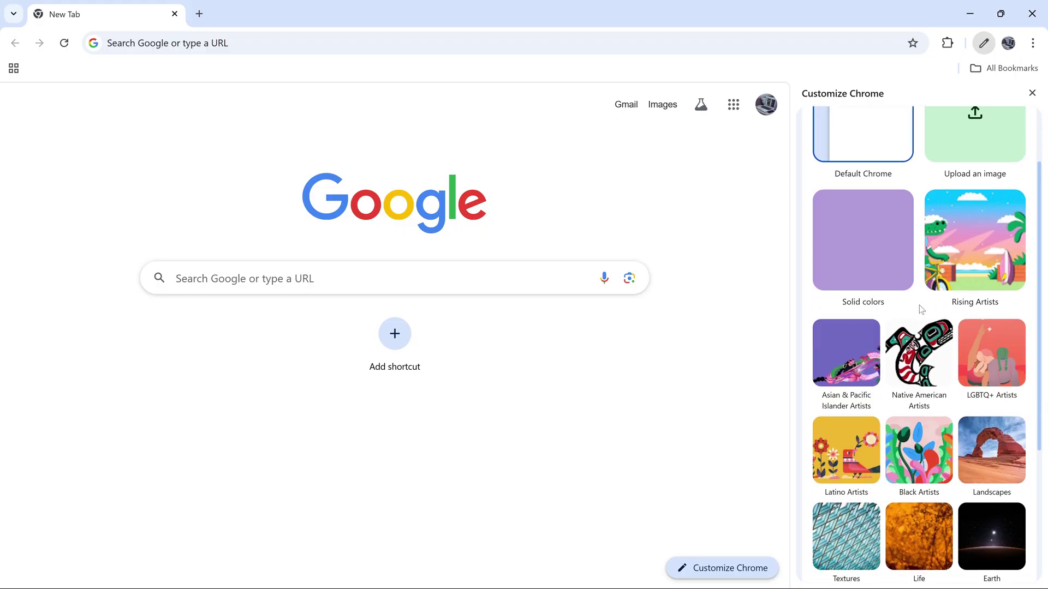
scroll(920, 309, down, 1)
scroll(921, 309, down, 2)
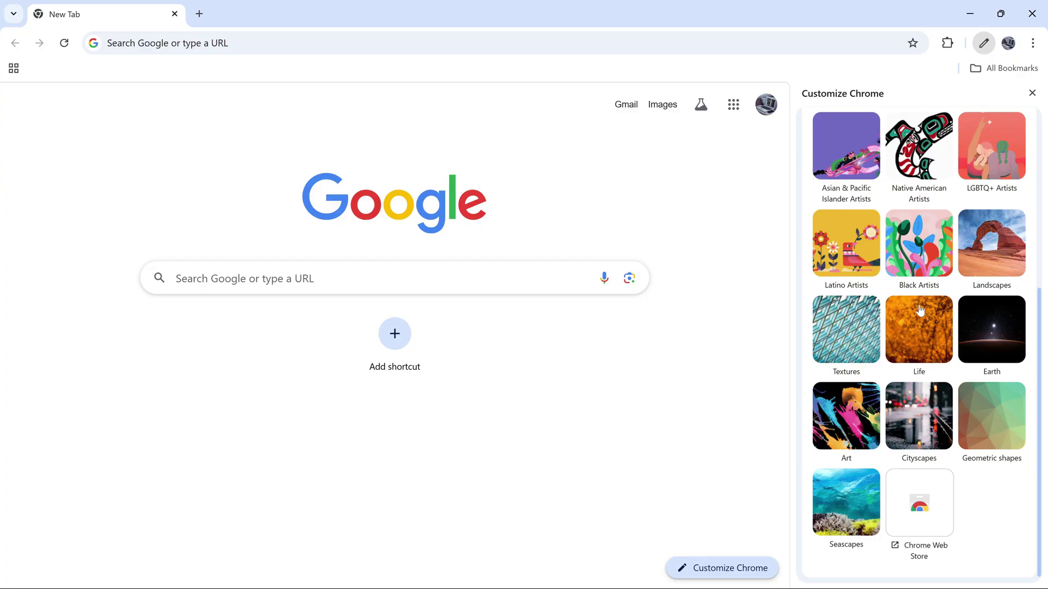
scroll(921, 309, up, 1)
Apply the lavender field photo from the Landscapes collection as the background
click(977, 281)
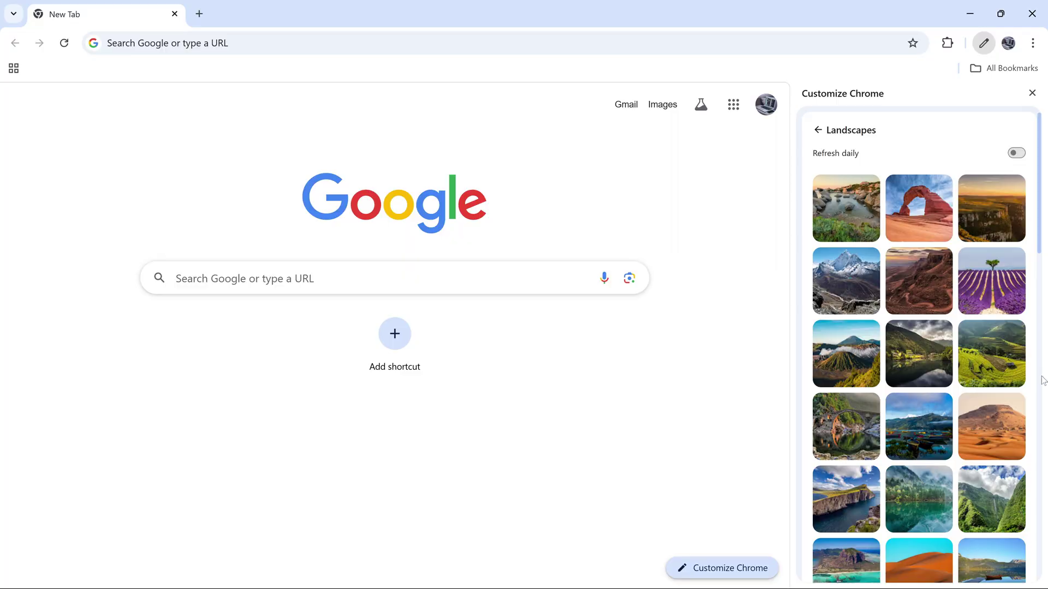
click(997, 295)
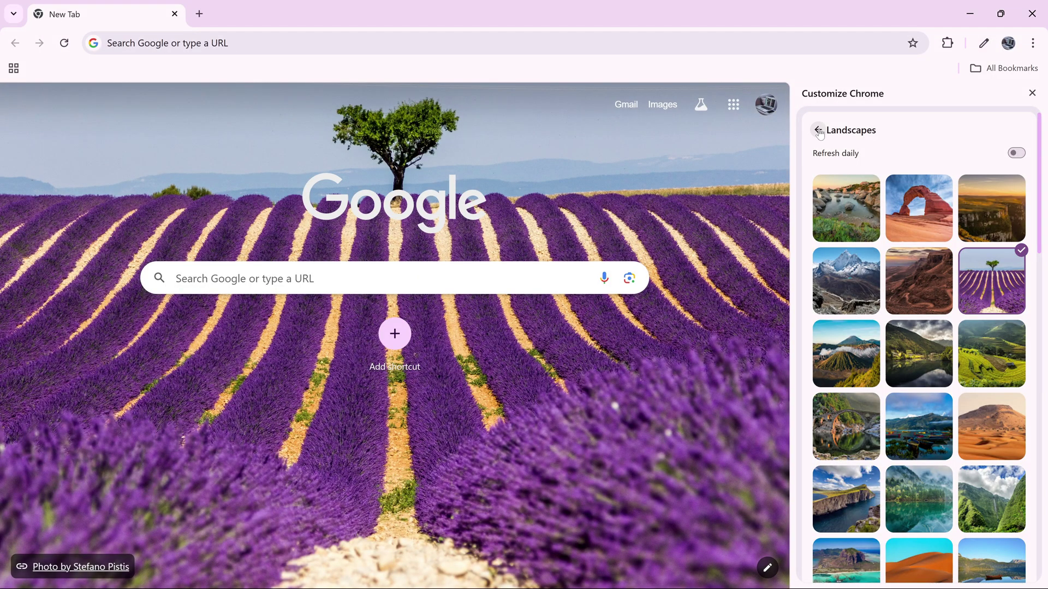
Return to Themes and start uploading a custom background image from Downloads
click(819, 133)
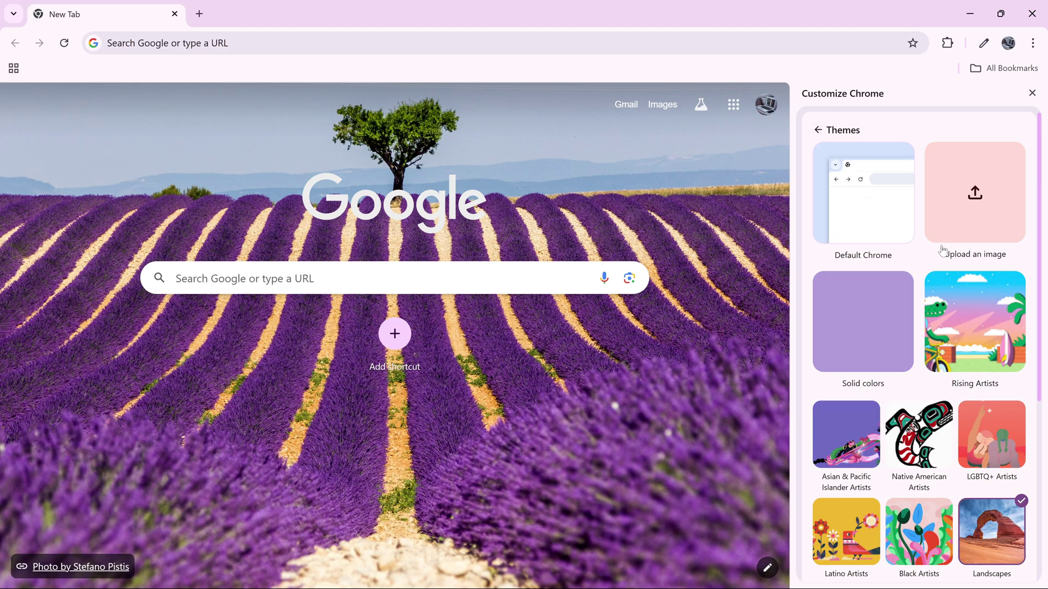
click(971, 220)
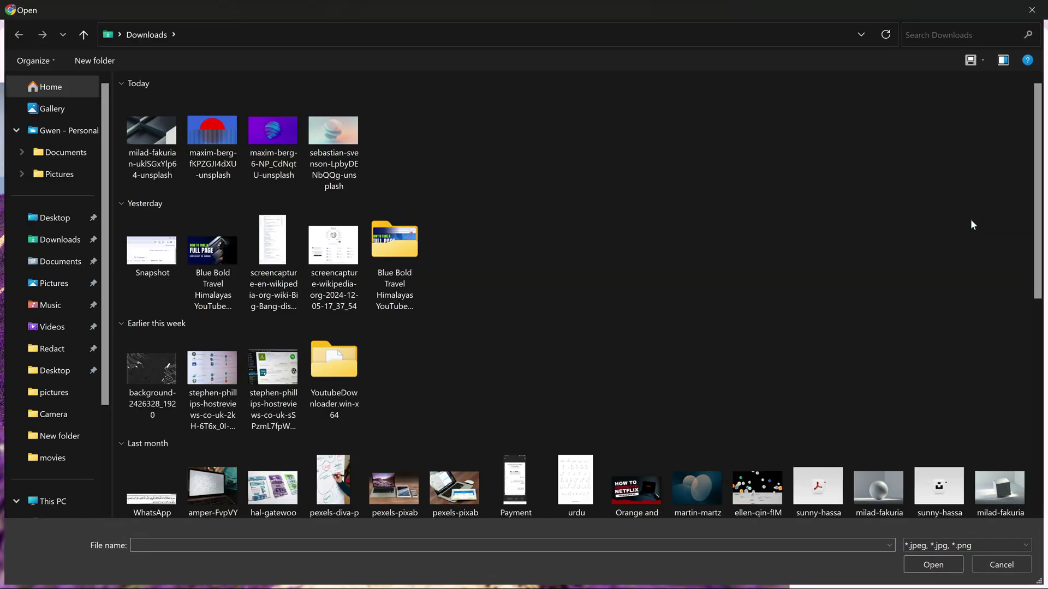
Make the milad-fakurian gray geometric photo the background and dismiss the customization panel
double_click(168, 128)
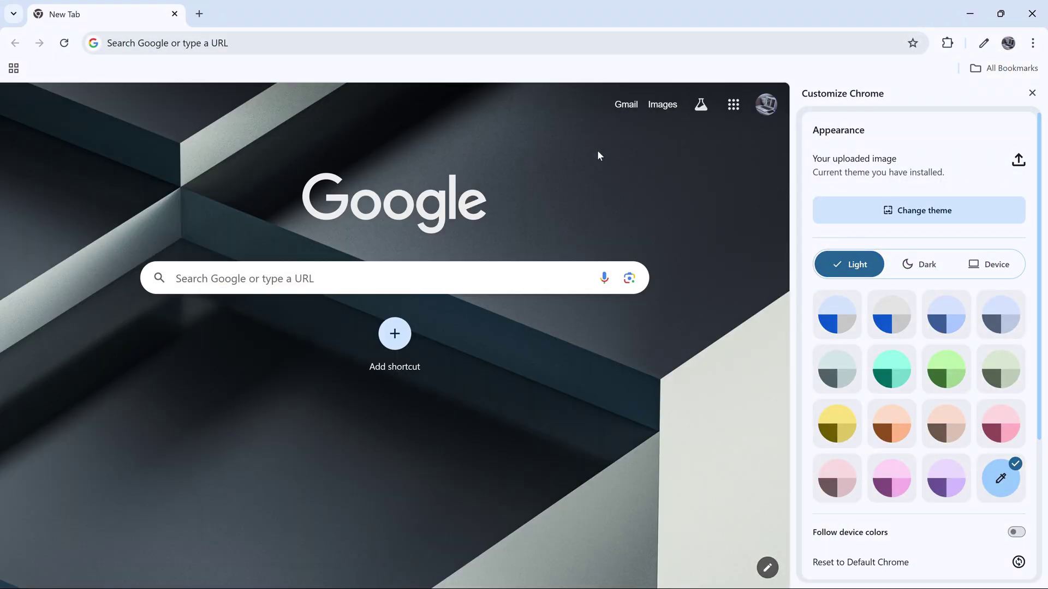
click(1032, 93)
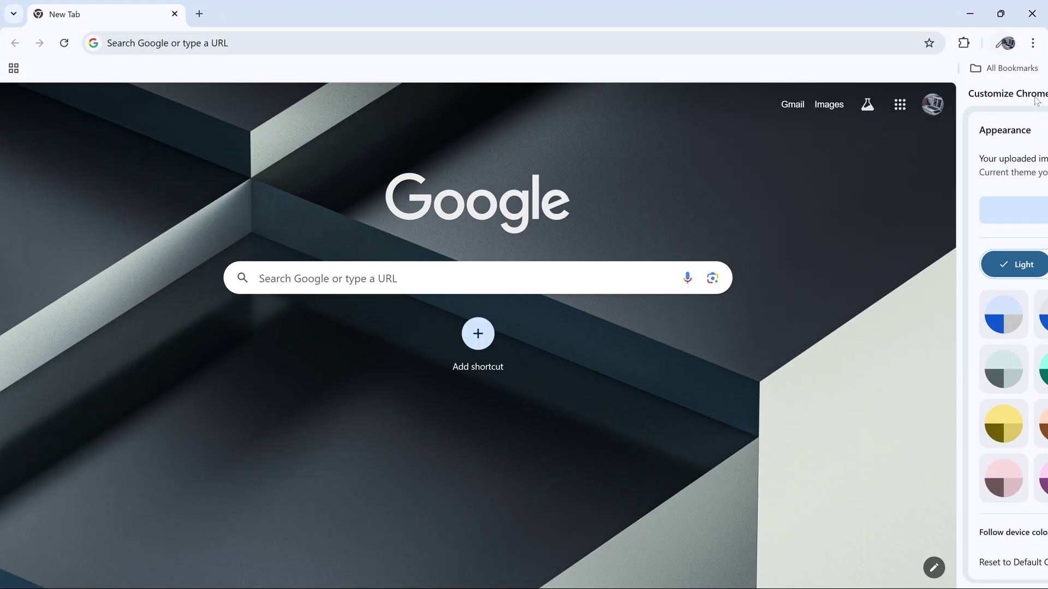